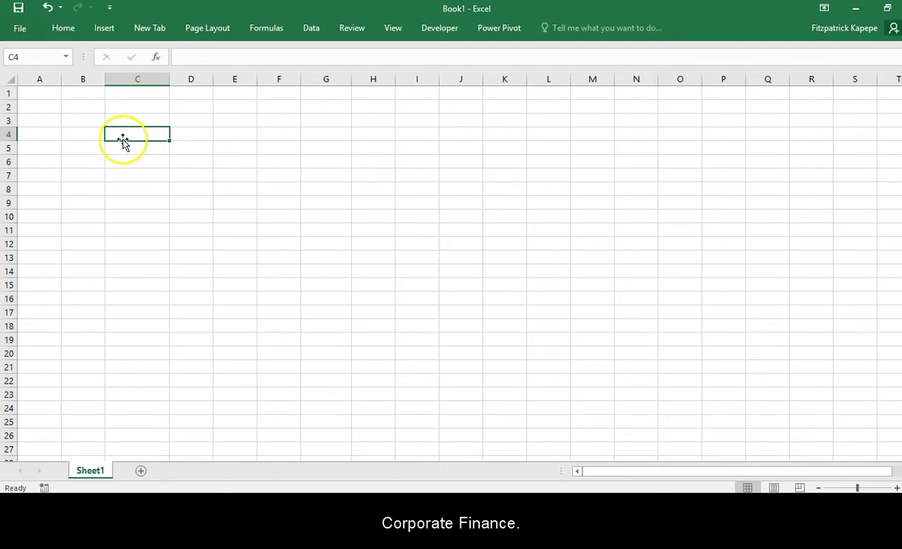
Step: Enter 'Profit Before tax' with 400 in D4 and a 'Net Profit' label in C6
type("Pro")
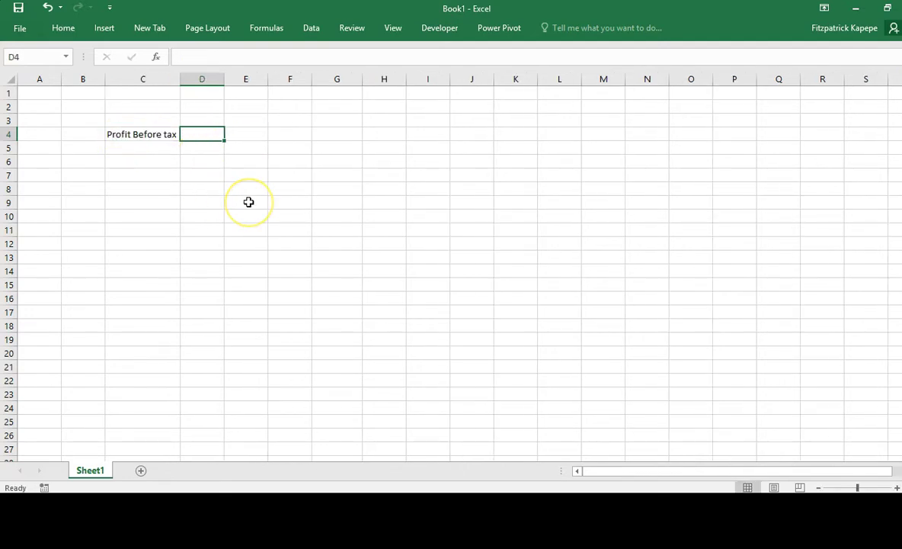
type("40")
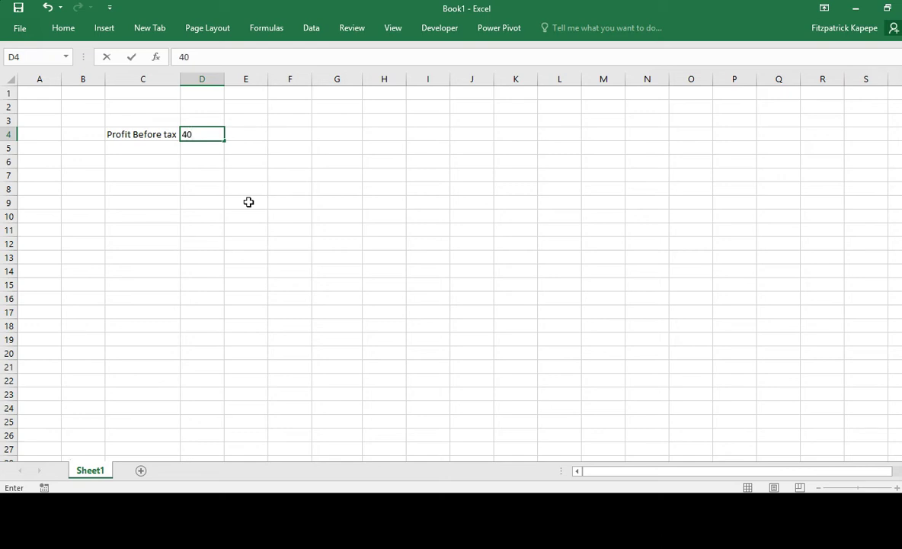
type("0")
key("Left")
key("Down")
key("Down")
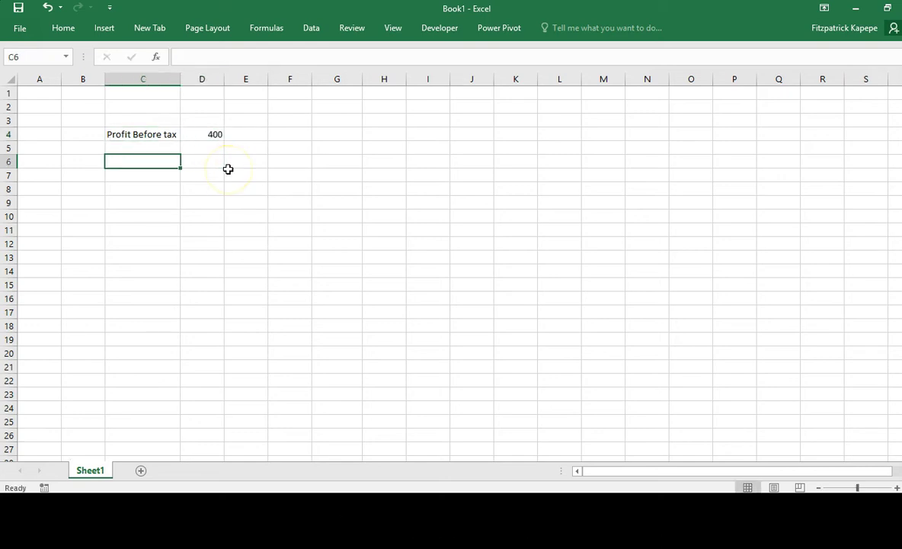
type("Net Profit")
Step: Fill the tax cell D5 with light blue
right_click(199, 145)
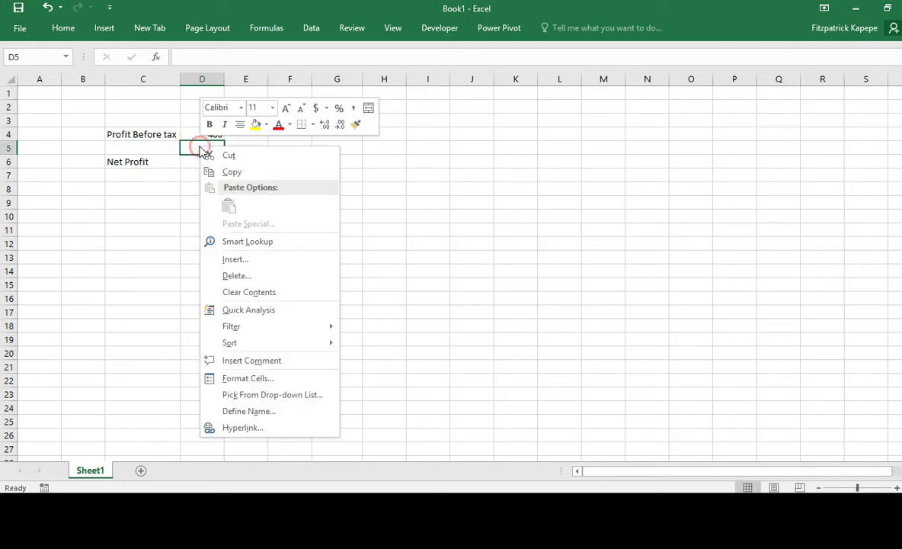
left_click(266, 125)
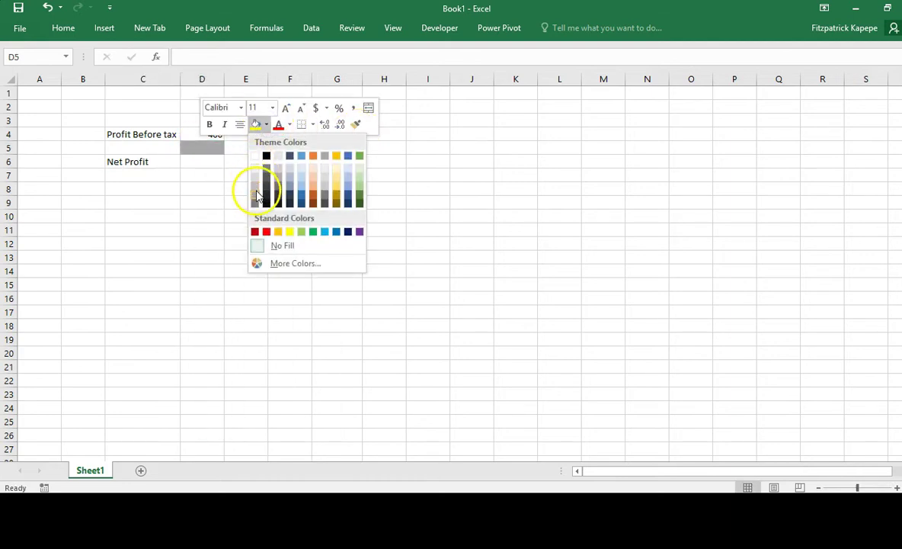
left_click(301, 184)
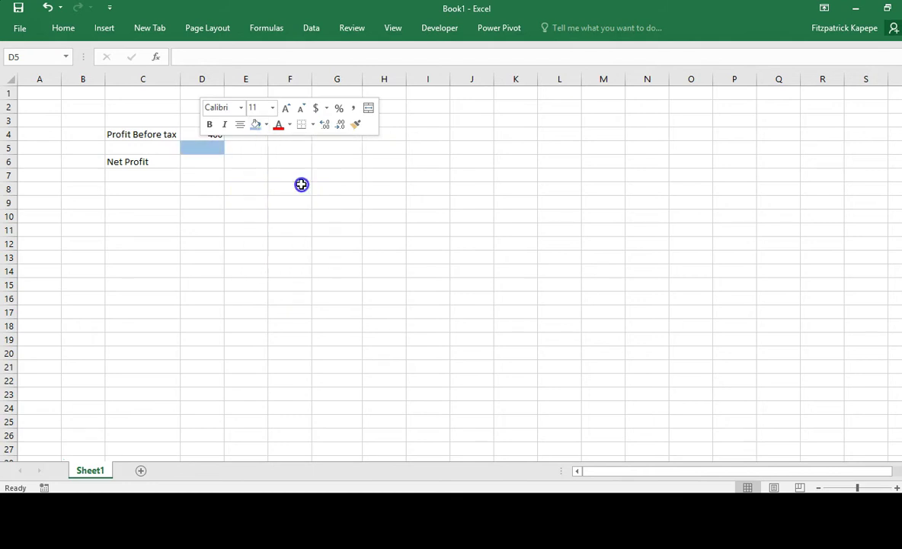
left_click(206, 149)
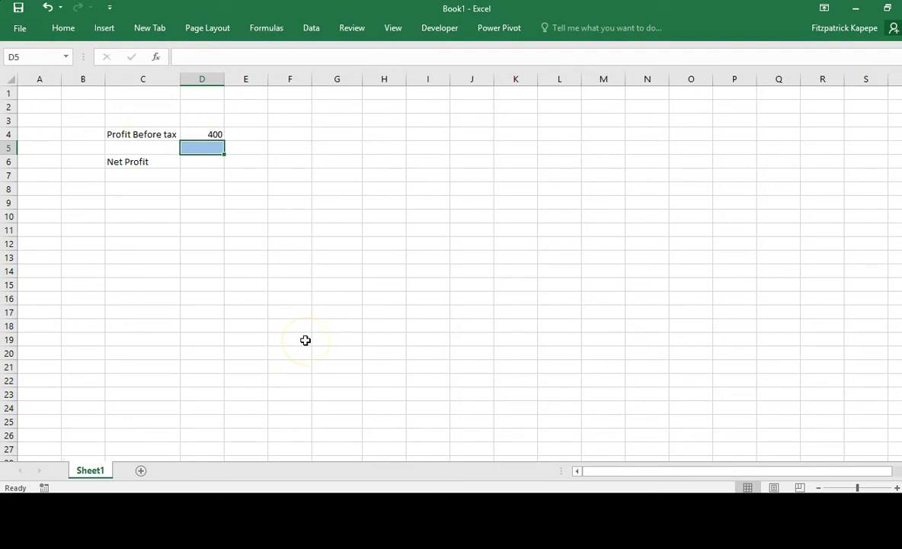
Step: Enter 'Corporate tax' in D5 and autofit column D to its width
type("C")
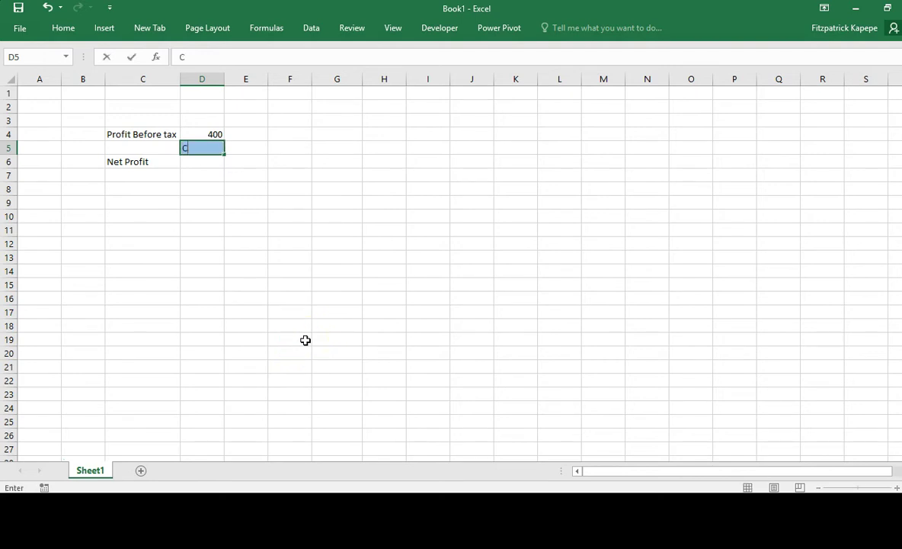
type("orporate tax")
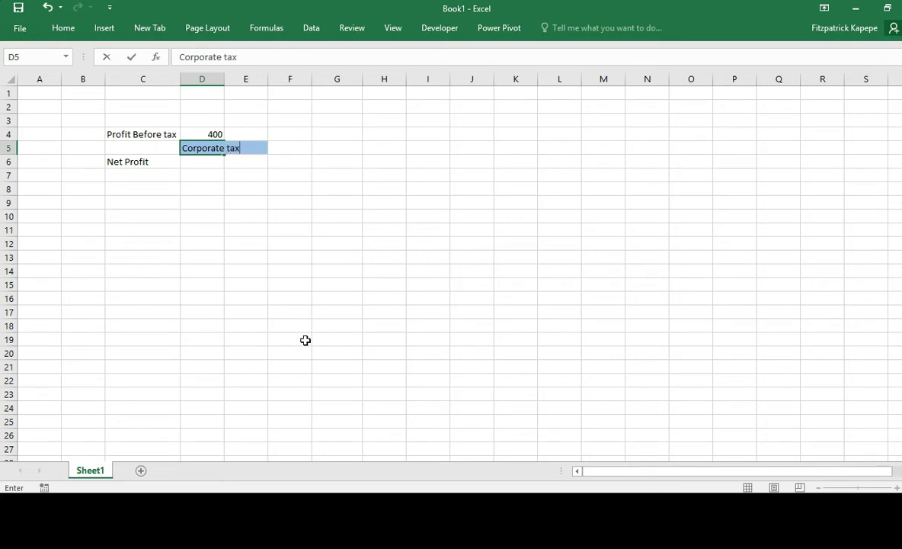
key("Return")
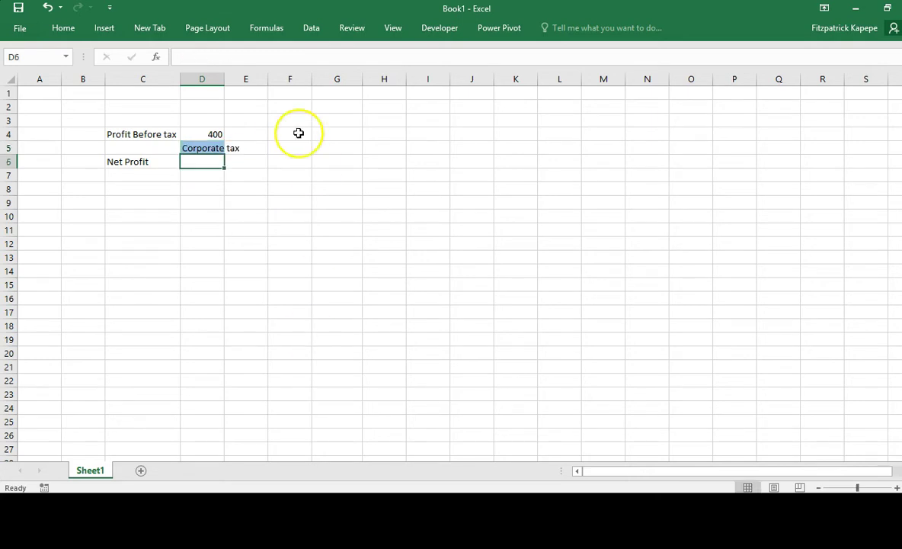
double_click(224, 79)
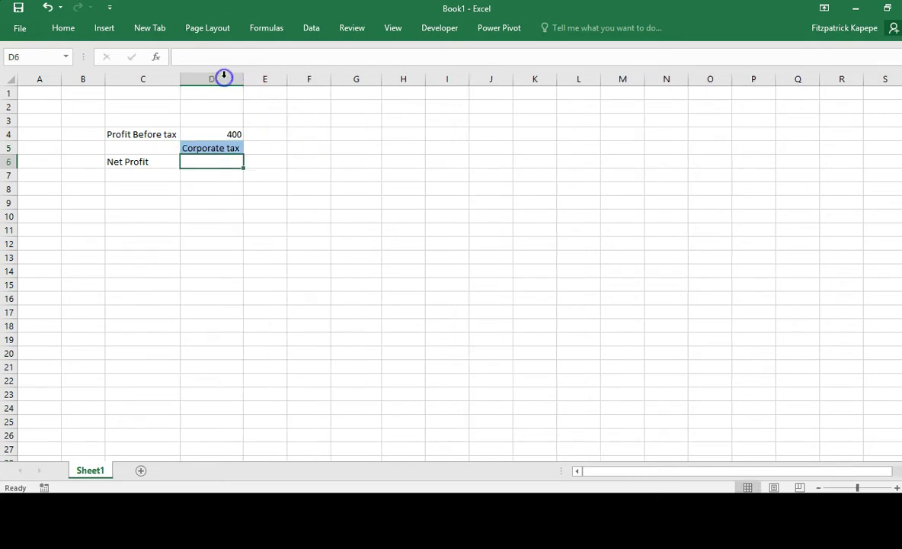
left_click(214, 148)
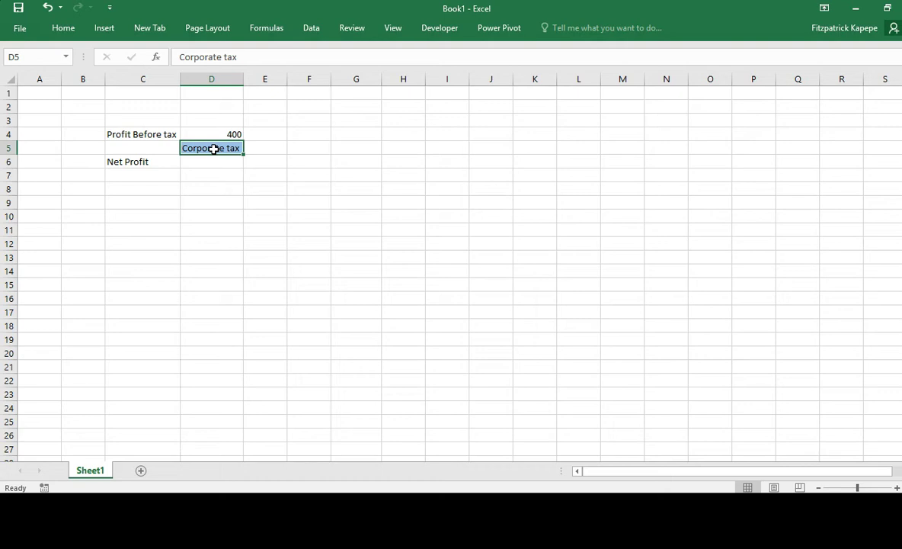
Step: Replace the D5 entry with 'Loss', then 'Zero', and reselect D5
type("Loss")
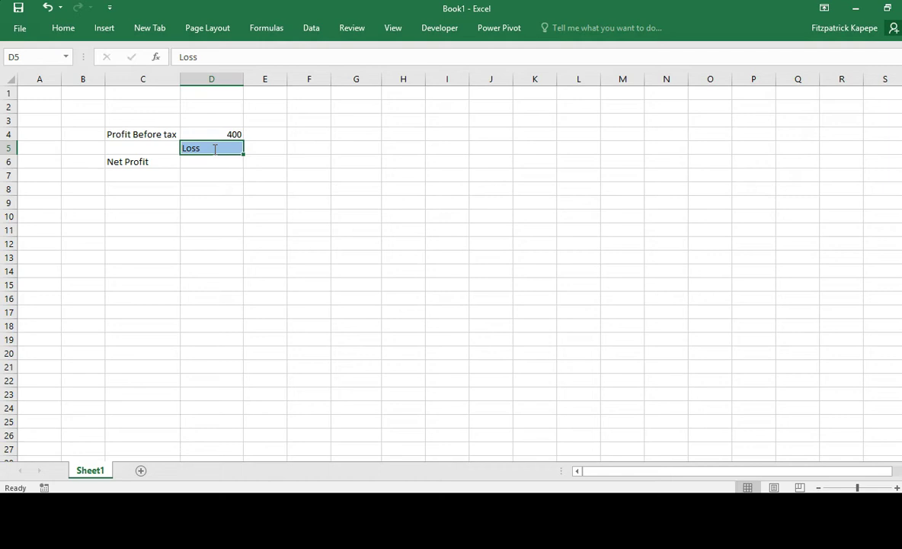
type("Zer")
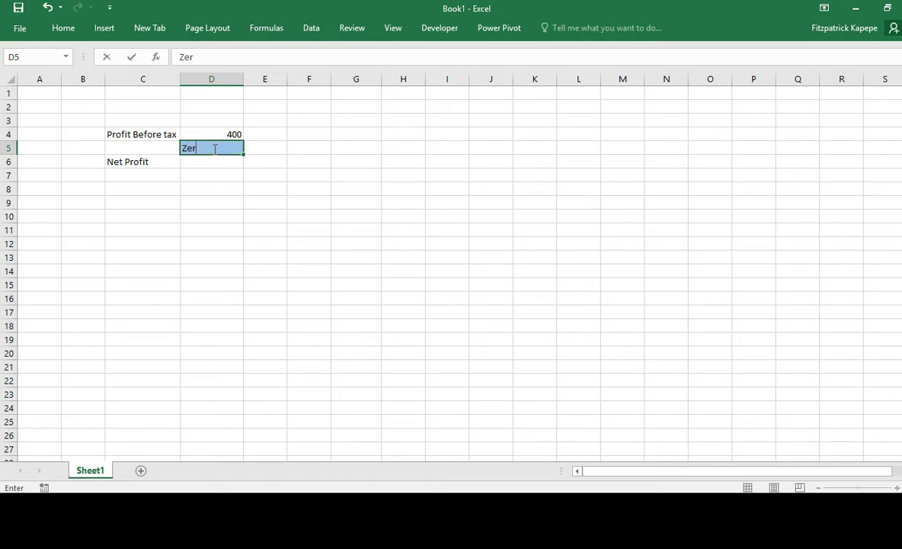
type("o")
key("Return")
key("Down")
key("Up")
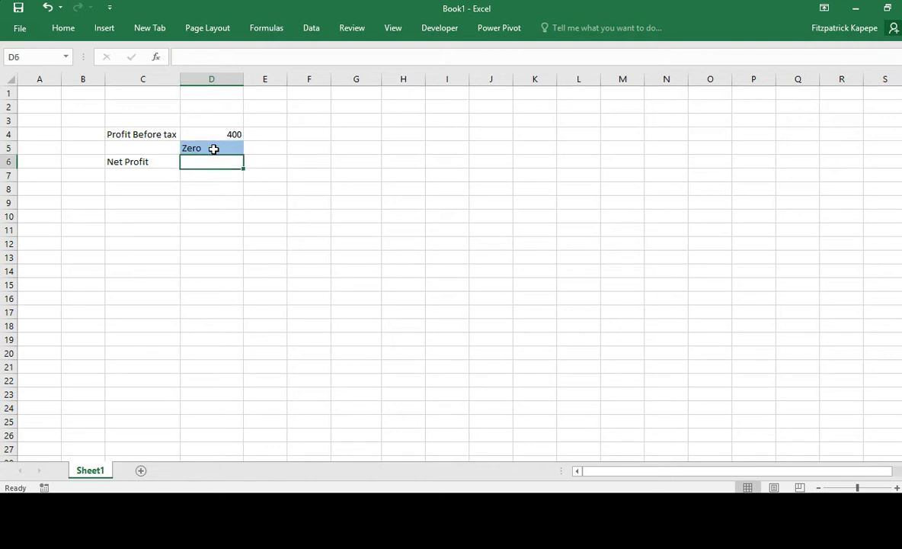
left_click(213, 148)
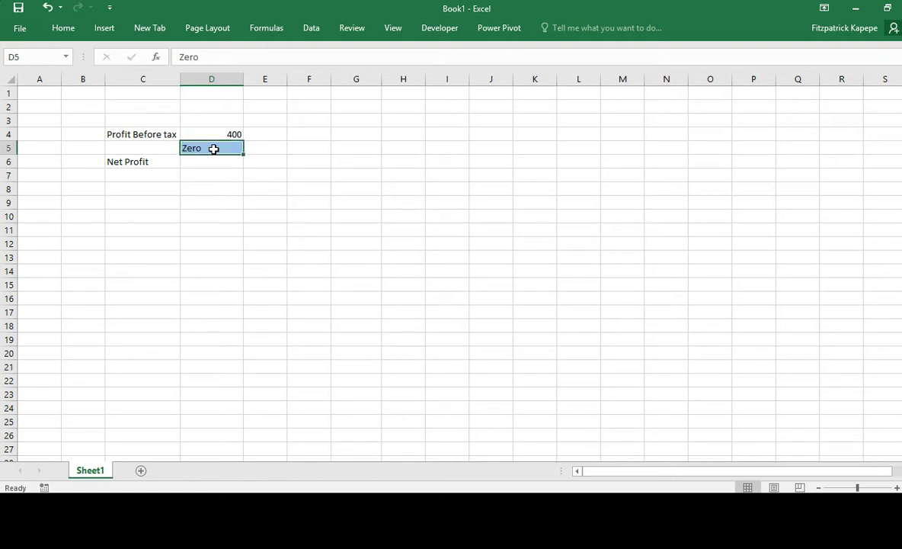
Step: Clear D5 and apply the custom number format "Corporate Tax";"Losses";"Zero"
key("Delete")
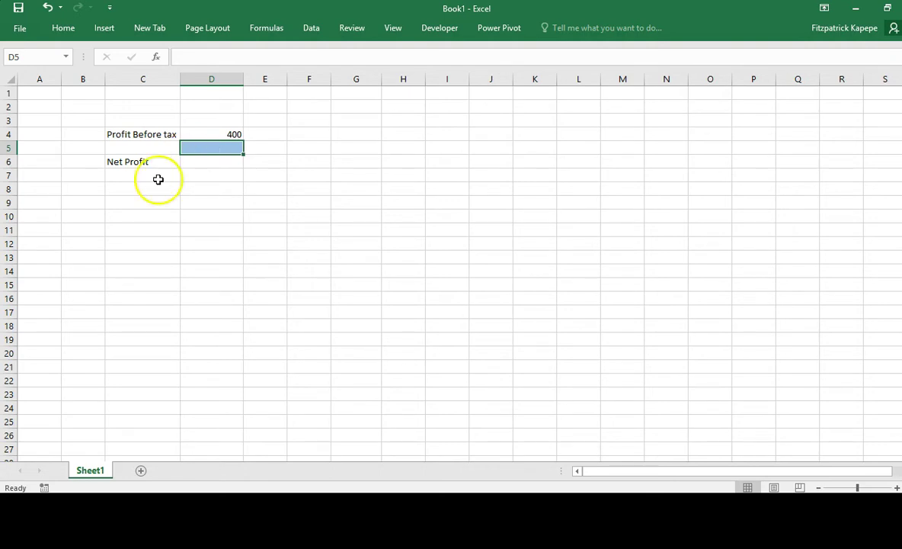
key("ctrl+1")
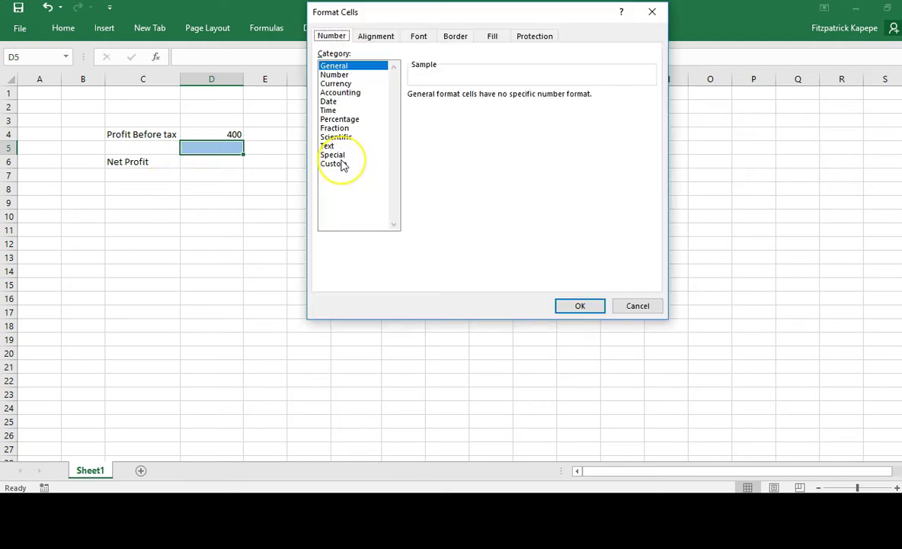
left_click(340, 163)
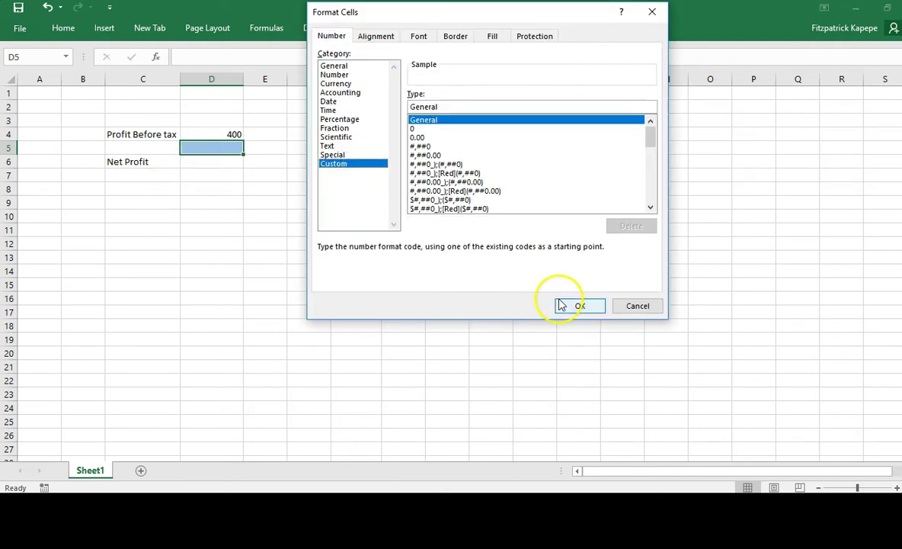
left_click(440, 106)
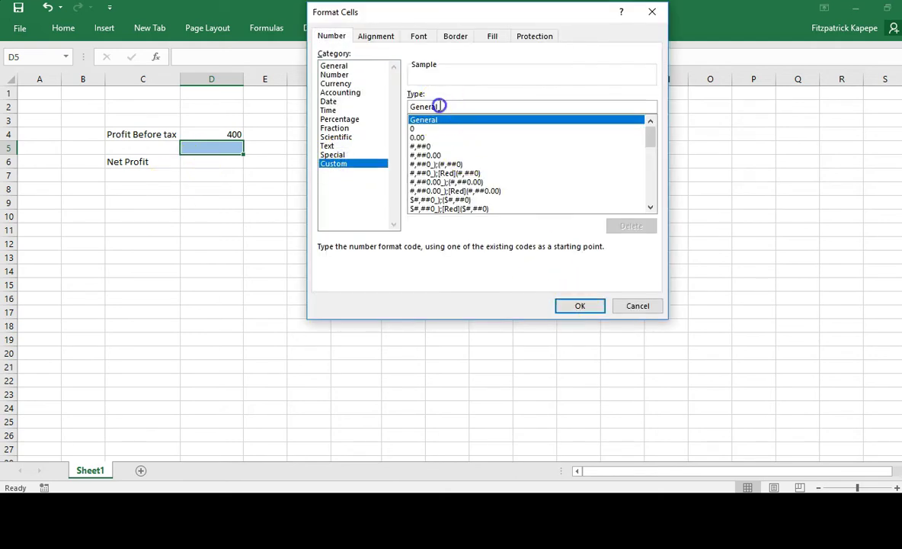
key("BackSpace")
key("BackSpace")
key("BackSpace")
key("BackSpace")
key("BackSpace")
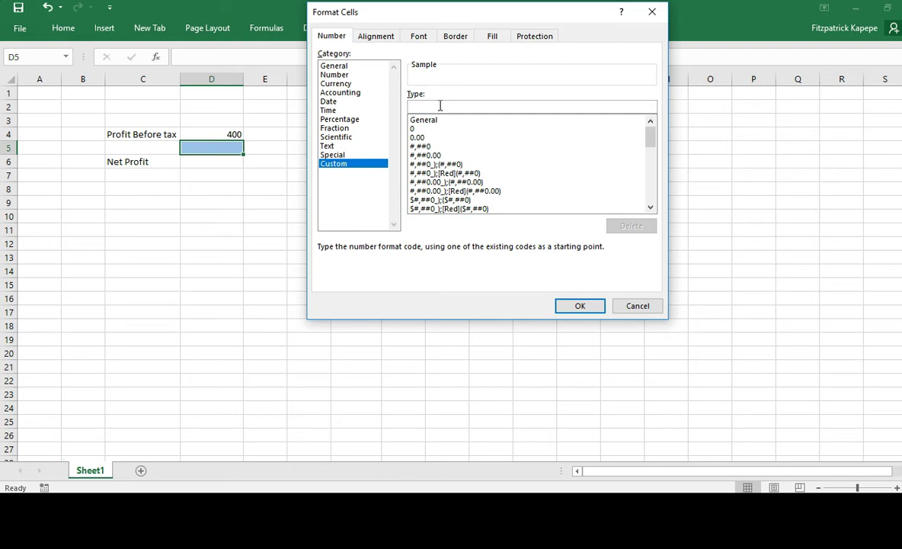
type("\"")
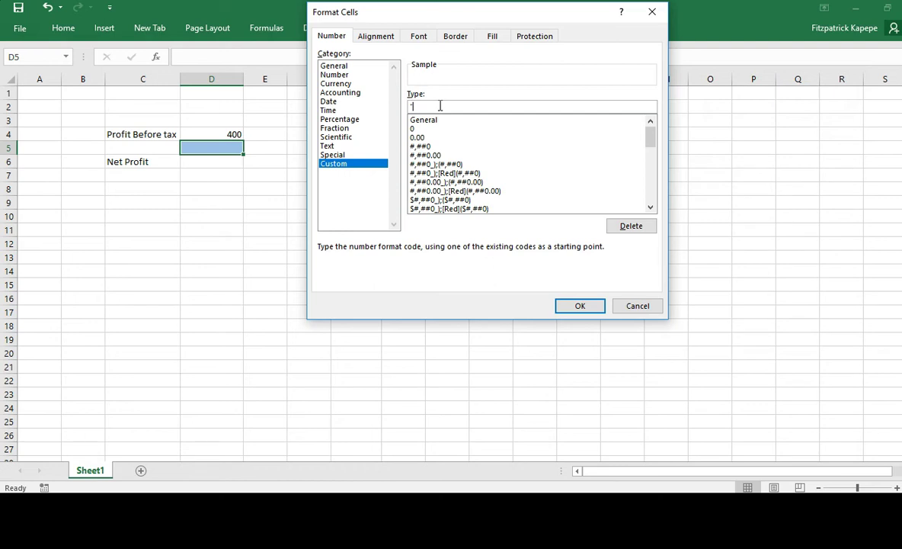
type("orporate")
type("Tax\";\"Losses\";\"Zero\"")
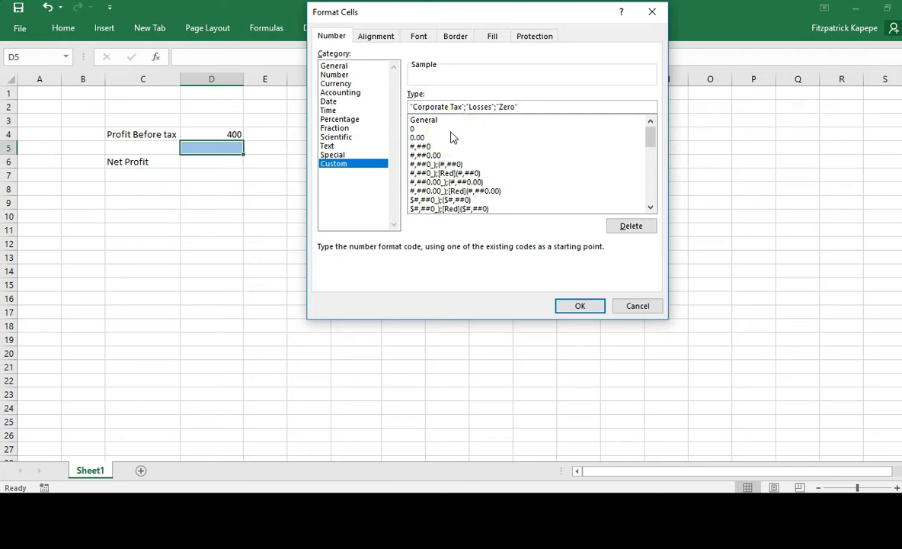
left_click(597, 305)
left_click(204, 161)
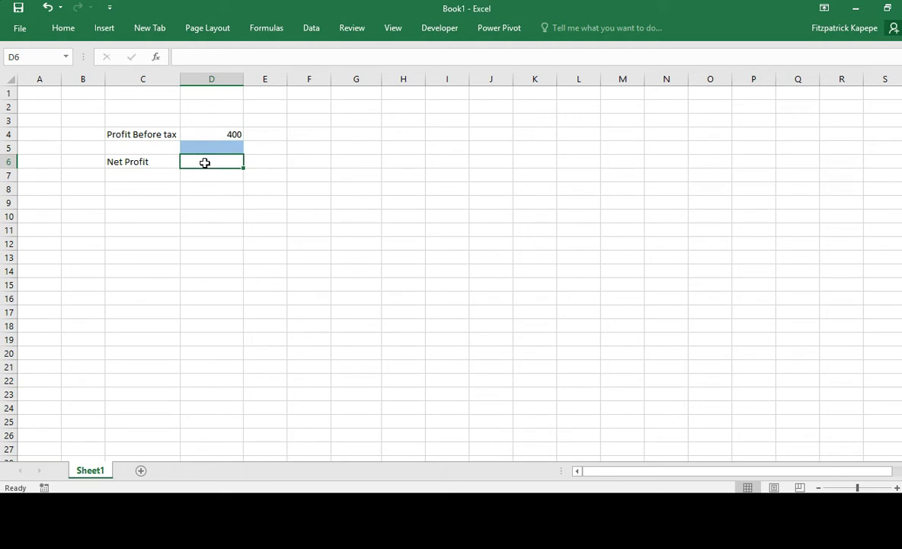
Step: Enter the formula =D4*D5 in the Net Profit cell D6
type("=")
left_click(222, 132)
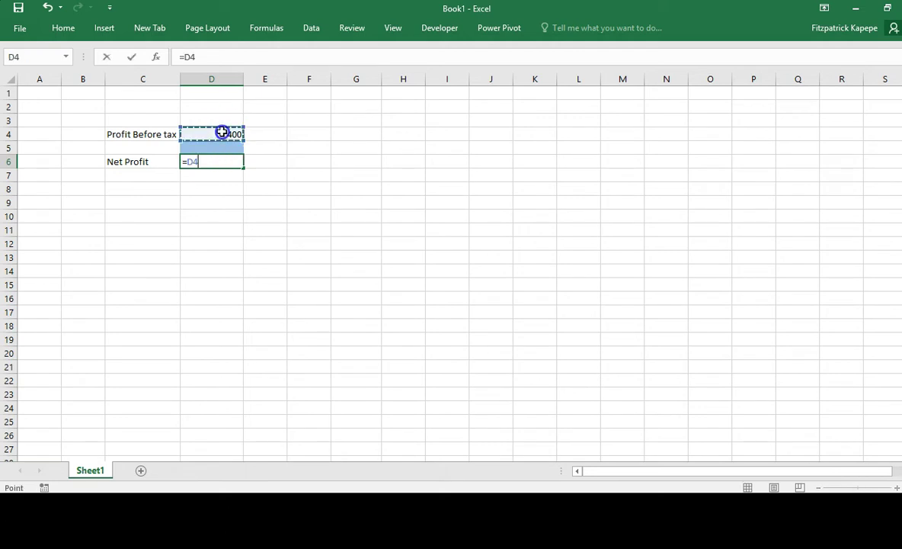
type("*")
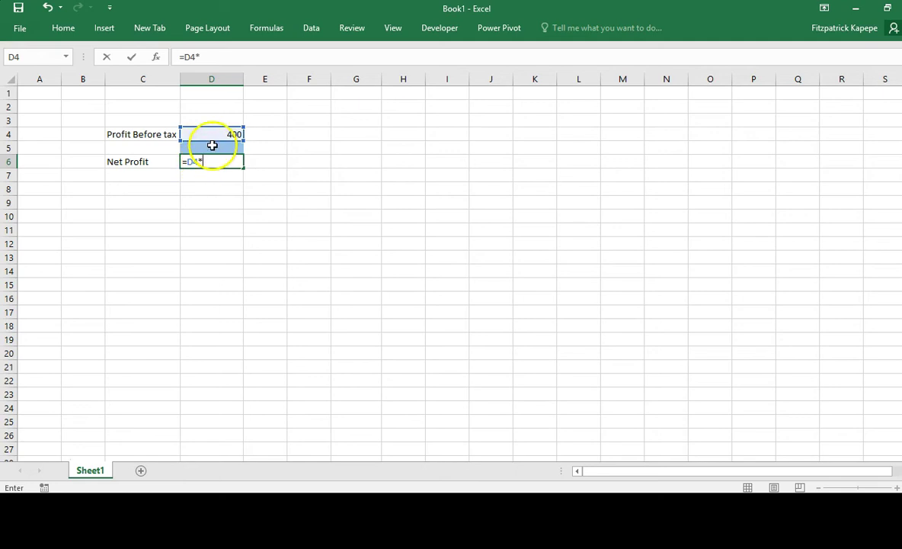
left_click(212, 144)
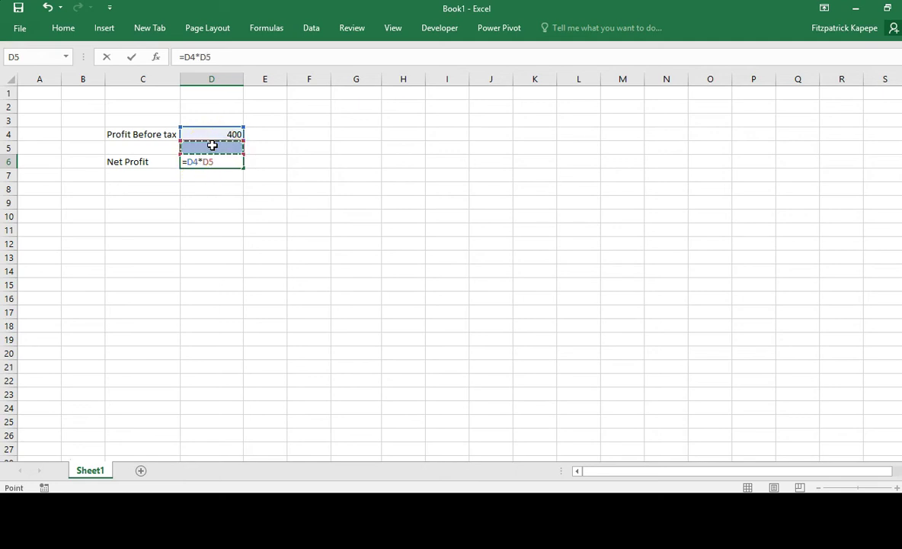
key("Return")
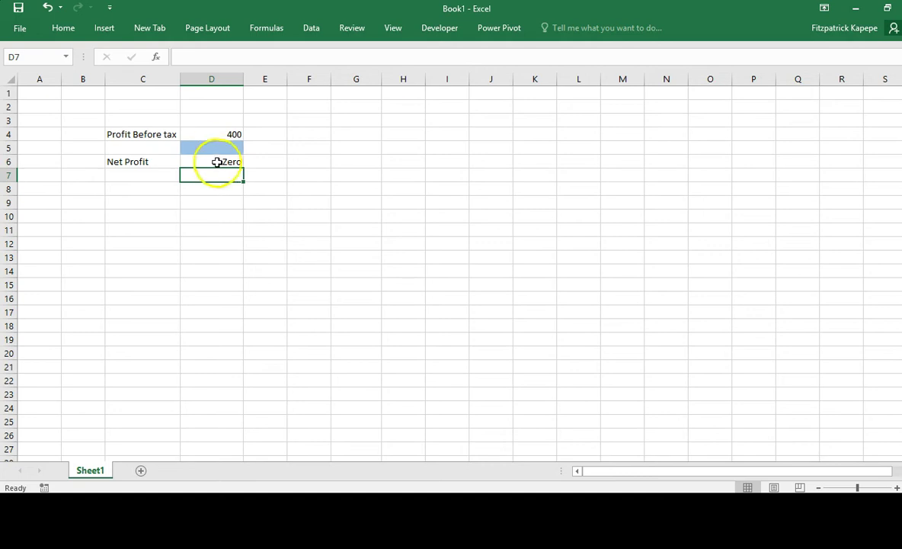
Step: Apply Comma Style to D6 so its zero result shows a dash
left_click(219, 162)
left_click(220, 175)
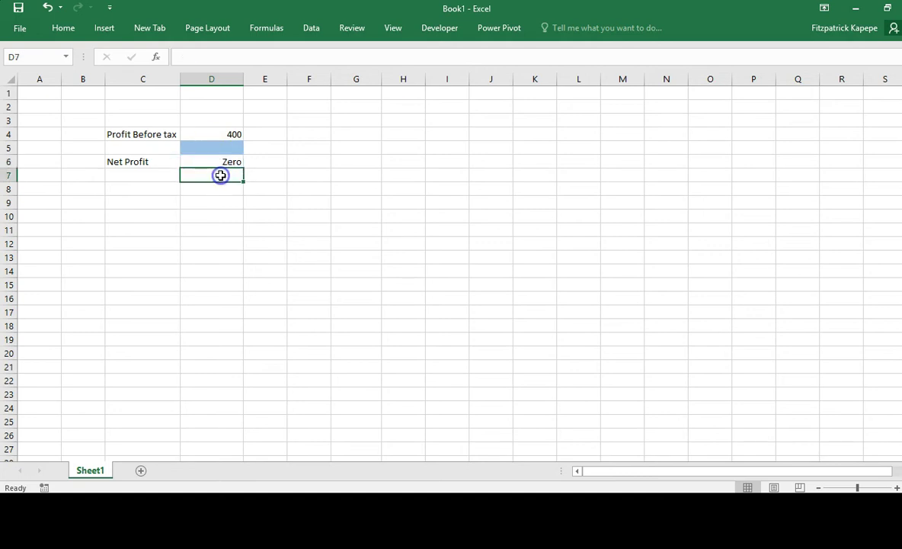
right_click(220, 175)
left_click(207, 134)
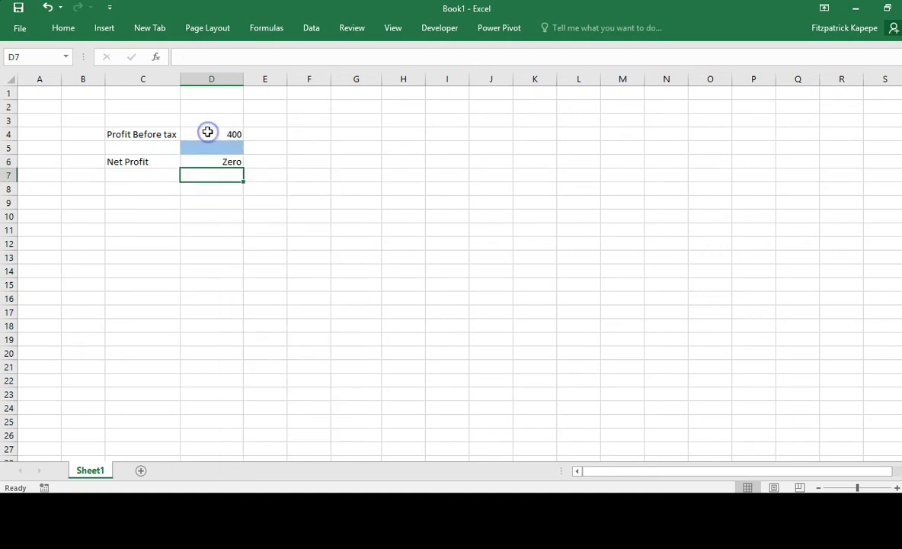
left_click(207, 132)
right_click(207, 133)
left_click(221, 161)
left_click(355, 216)
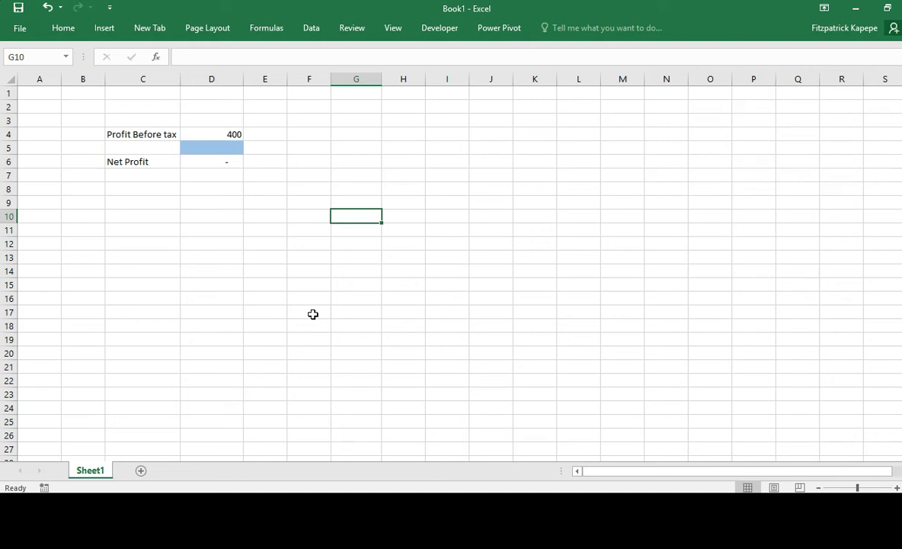
Step: Enter 30 in D5 so it shows Corporate Tax and Net Profit reads 12,000.00
left_click(213, 147)
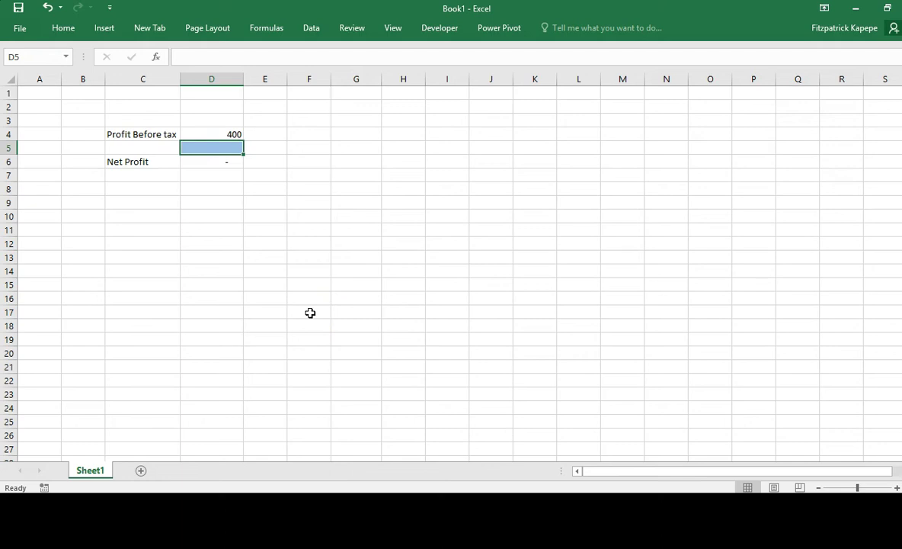
type("30")
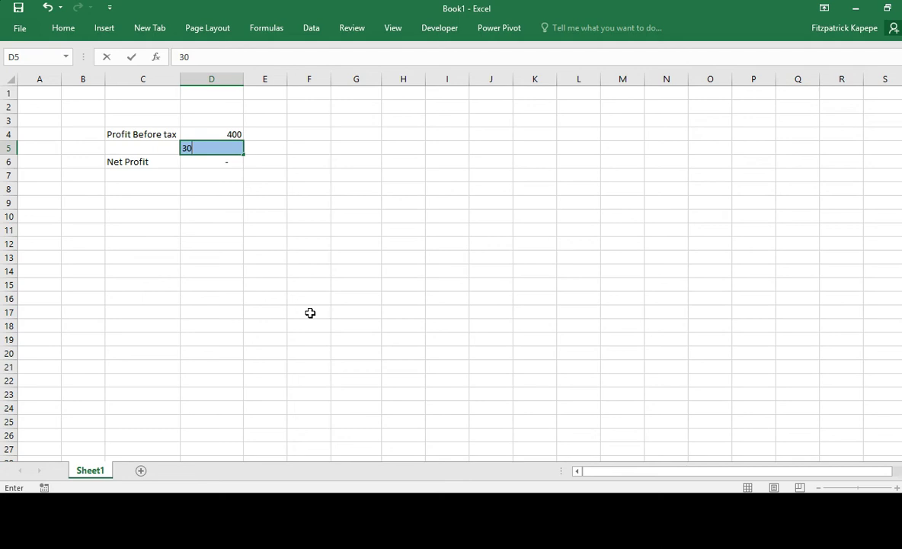
key("ctrl+Return")
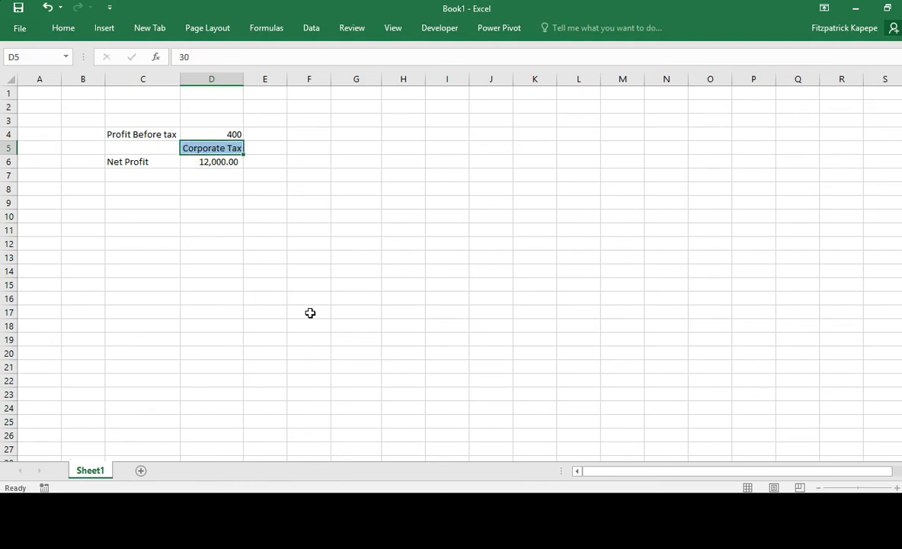
key("Down")
key("Up")
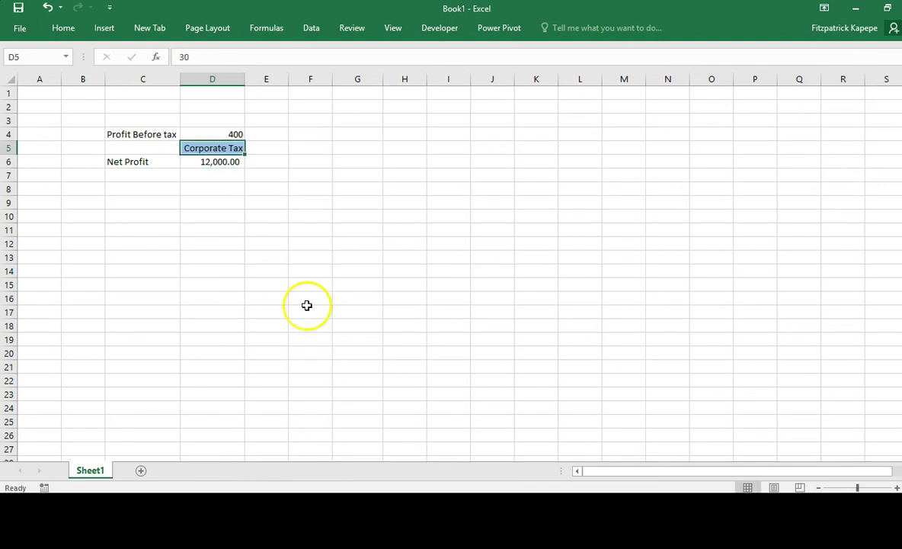
Step: Enter -9 in tax cell D5 so it displays Losses
left_click(252, 200)
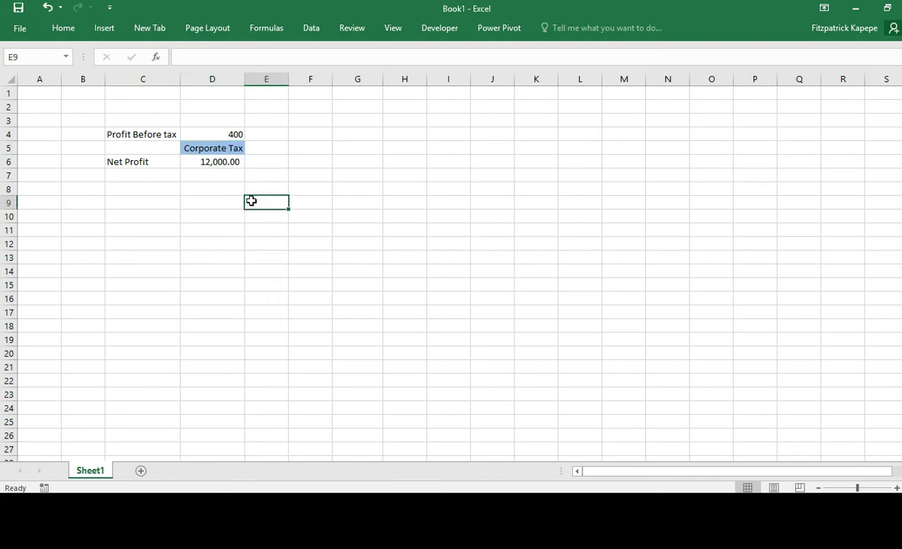
left_click(214, 149)
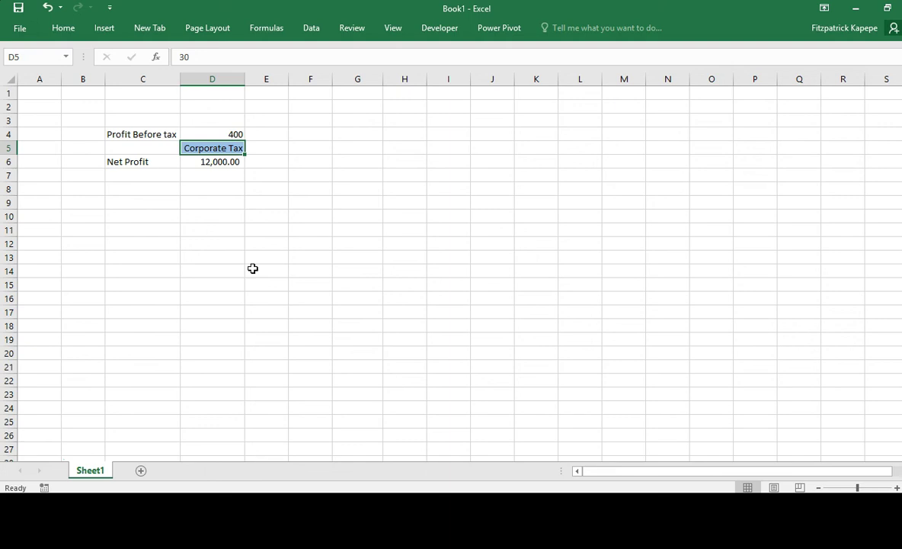
type("-9")
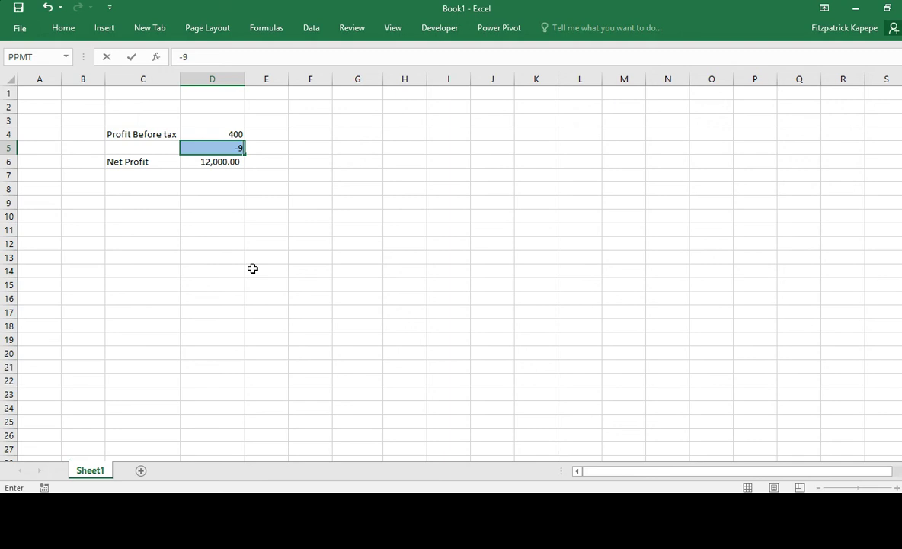
key("Return")
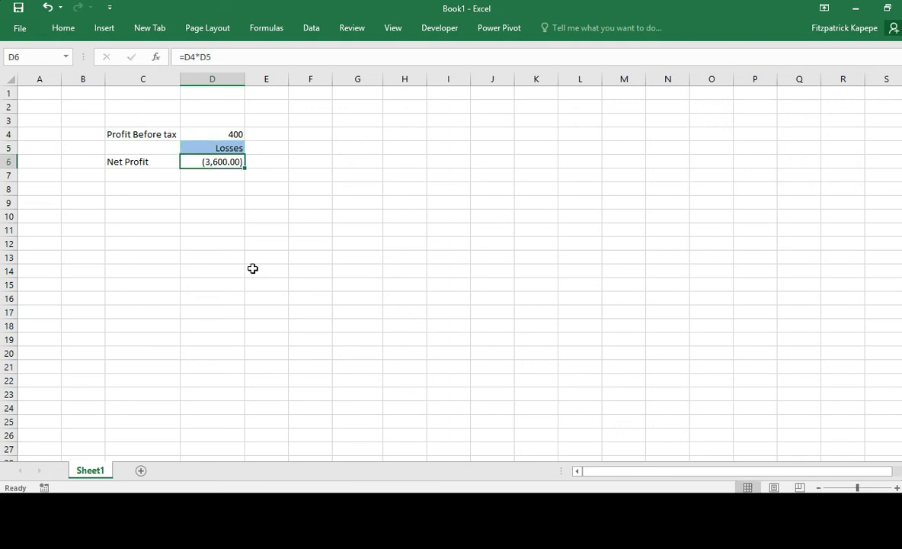
Step: Change D5 to 0 so it reads Zero and Net Profit shows a dash
key("Up")
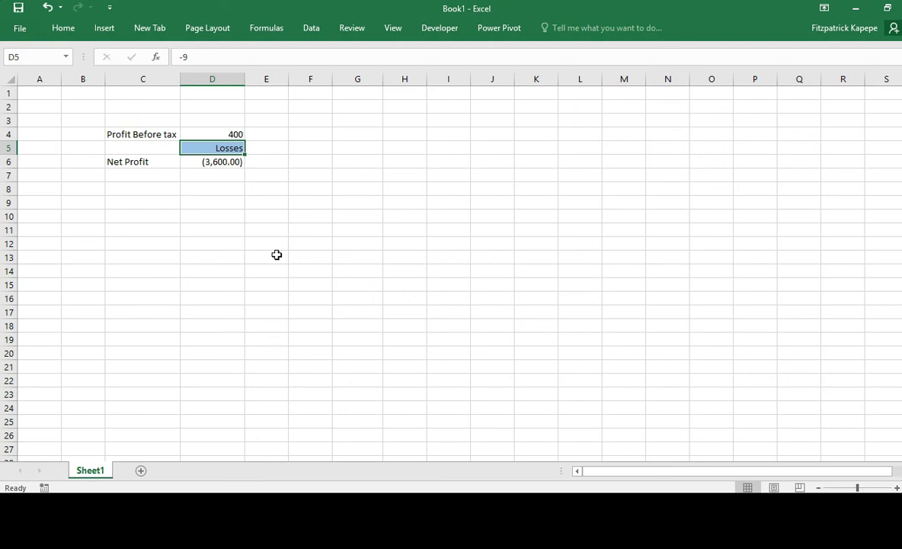
type("0")
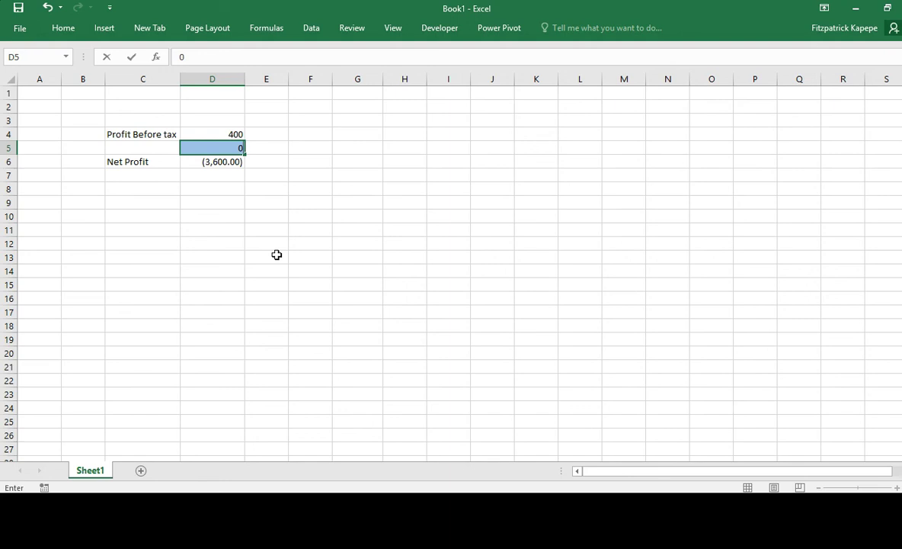
key("Return")
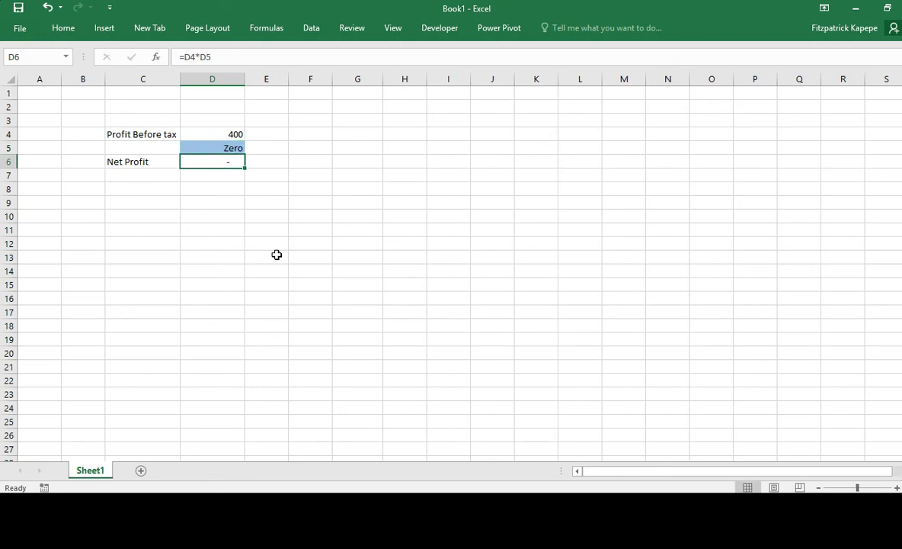